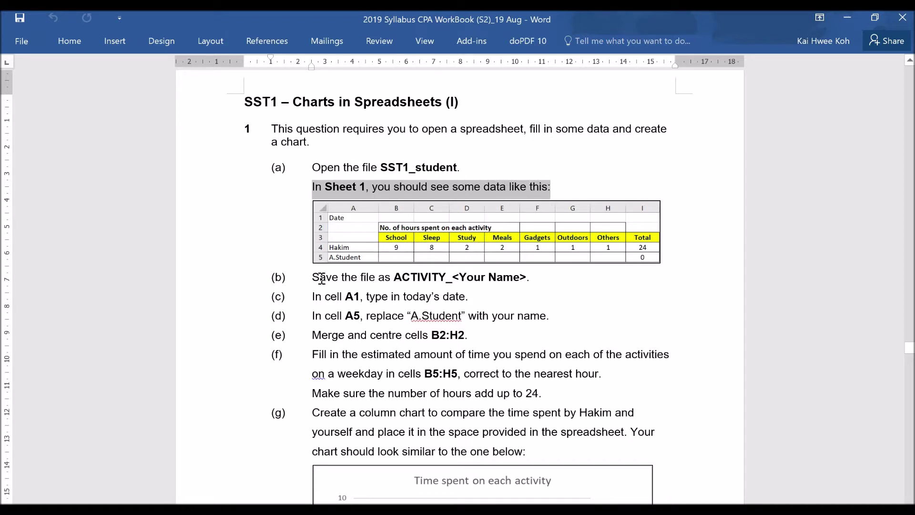
# Step: Read tasks (b) and (c) of the SST1 worksheet and switch to the SST1_student workbook in Excel
pyautogui.moveTo(314, 279); pyautogui.dragTo(535, 279)
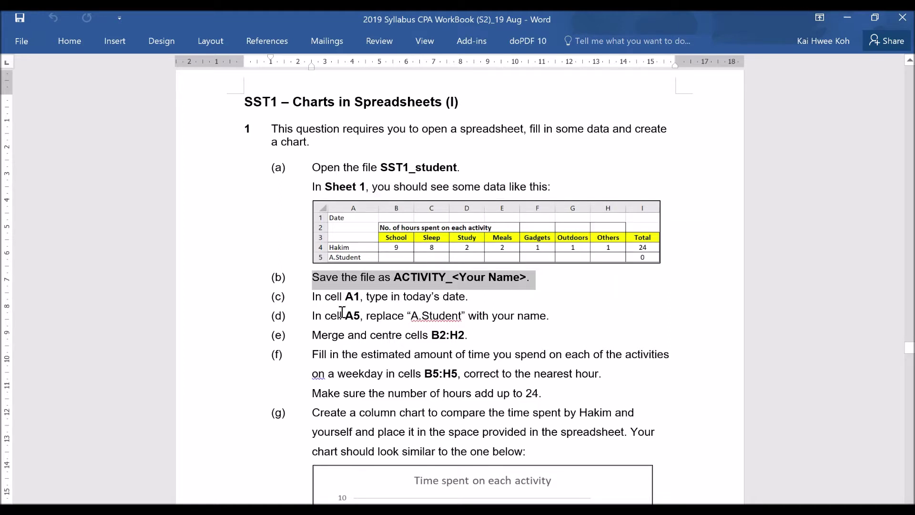
pyautogui.moveTo(314, 297); pyautogui.dragTo(446, 295)
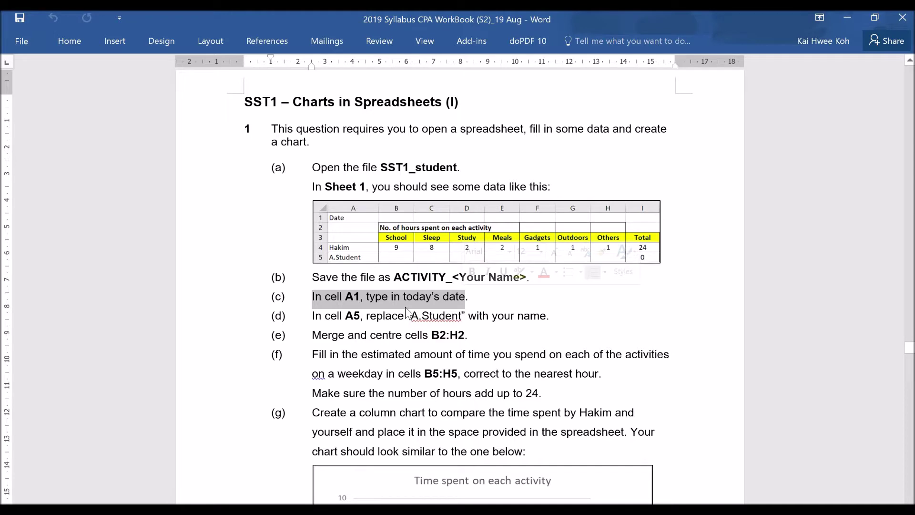
pyautogui.hotkey('alt', 'Tab')
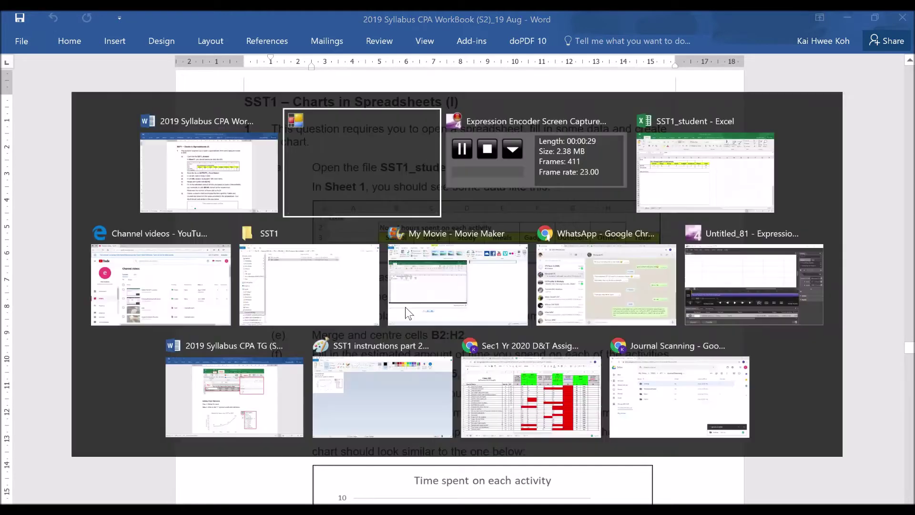
pyautogui.hotkey('alt', 'Tab')
pyautogui.hotkey('alt', 'Tab')
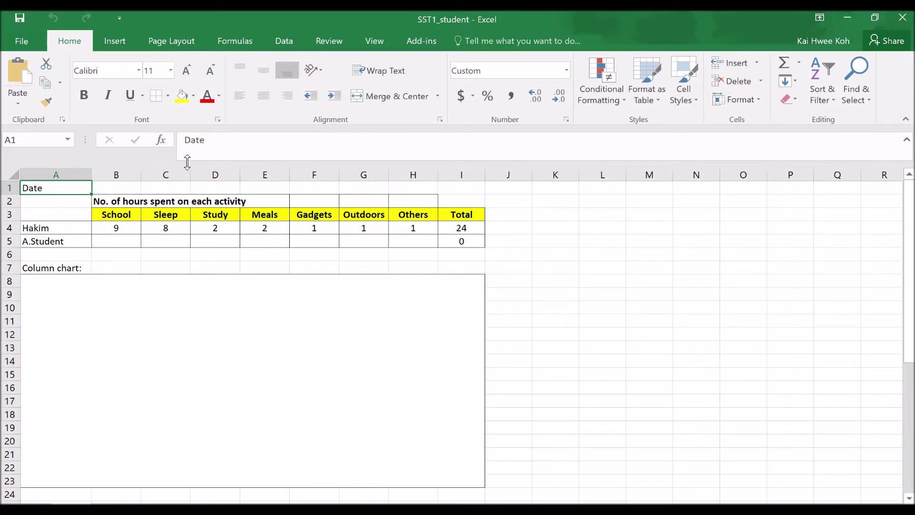
# Step: Replace the text in cell A1 with the formula =TODAY() to show the current date
pyautogui.click(218, 139)
pyautogui.press('BackSpace')
pyautogui.press('BackSpace')
pyautogui.press('BackSpace')
pyautogui.press('BackSpace')
pyautogui.write('=')
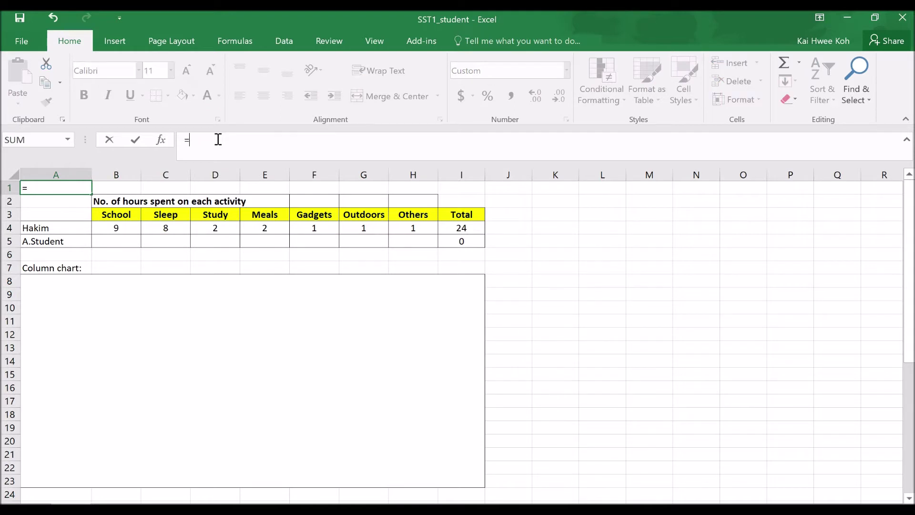
pyautogui.write('today')
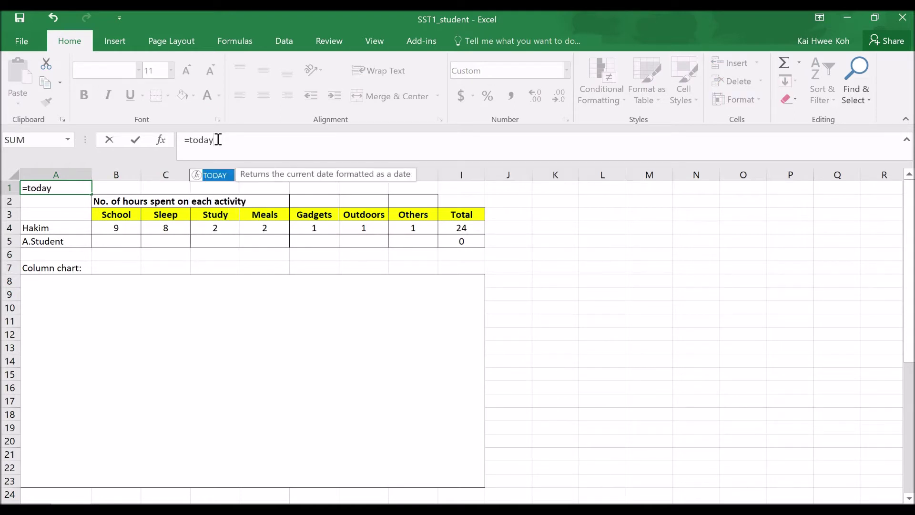
pyautogui.write('(')
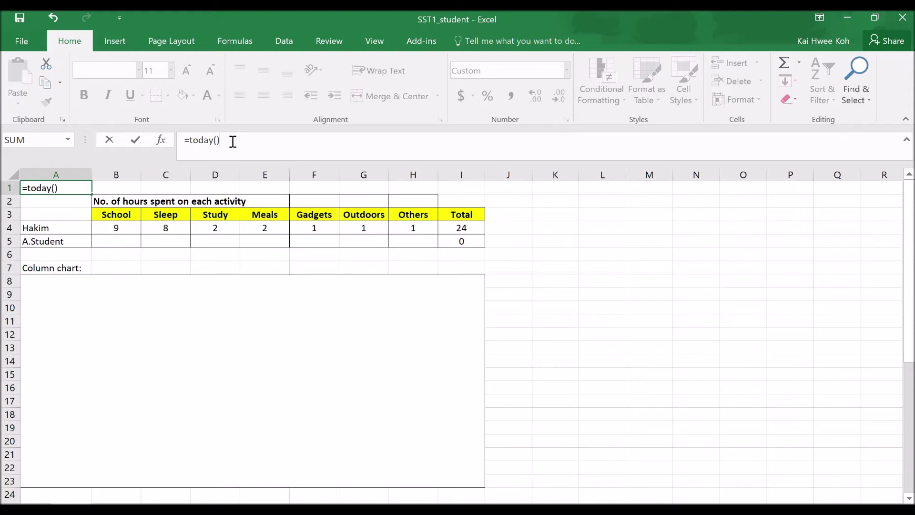
pyautogui.press('Return')
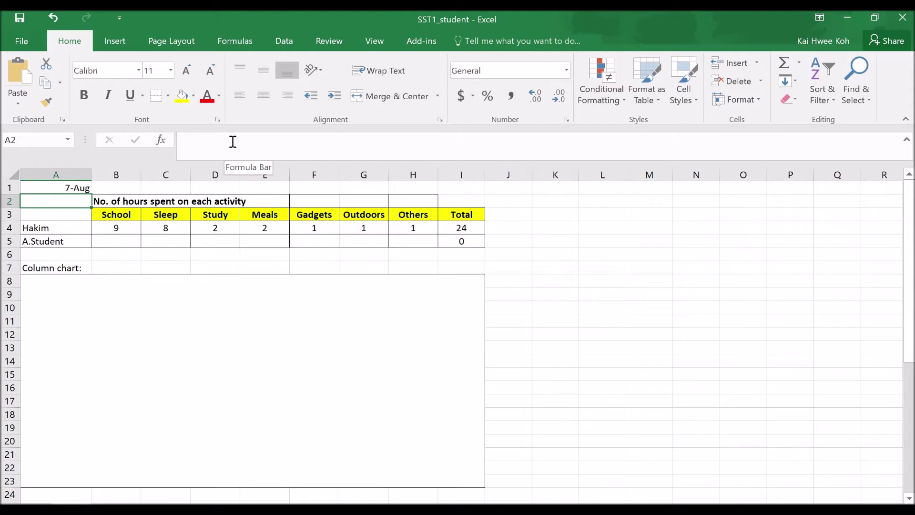
pyautogui.click(73, 189)
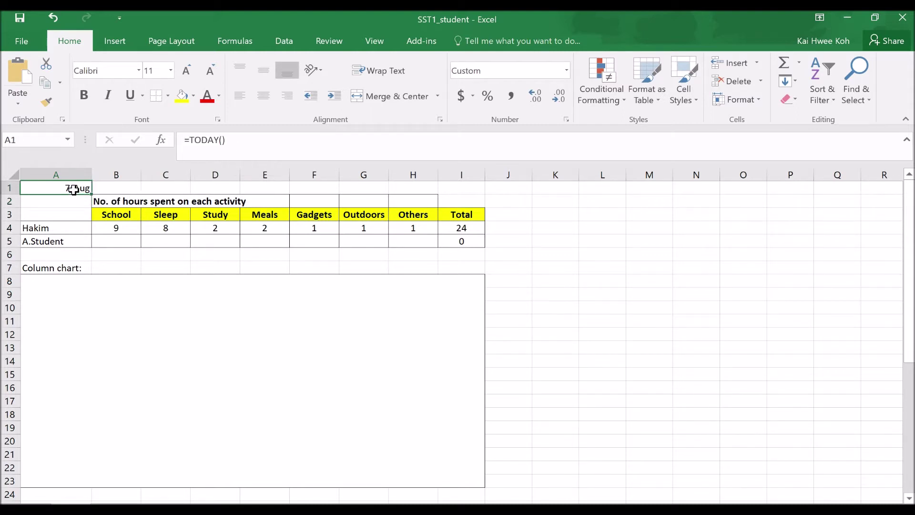
pyautogui.click(70, 203)
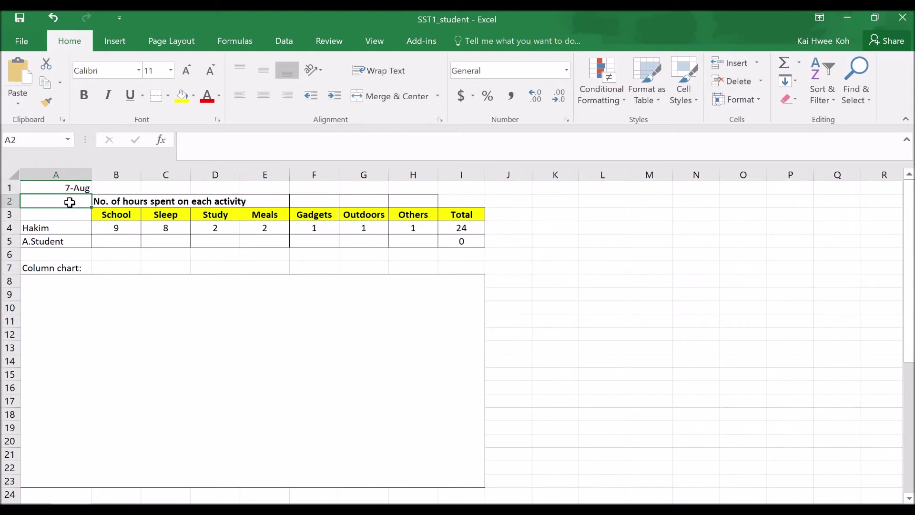
# Step: Check task (d) in the Word worksheet and replace "A.Student" in cell A5 of the Excel sheet with the student's own name
pyautogui.hotkey('alt', 'Tab')
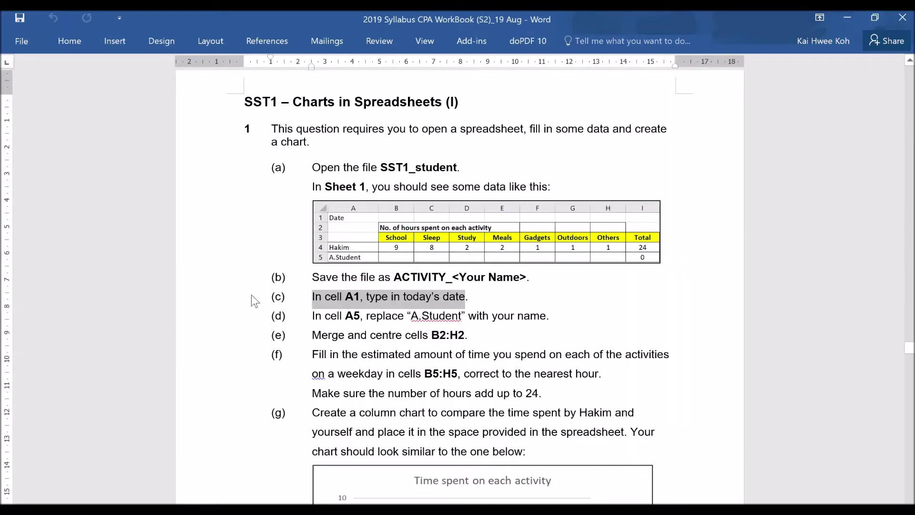
pyautogui.moveTo(313, 318); pyautogui.dragTo(546, 320)
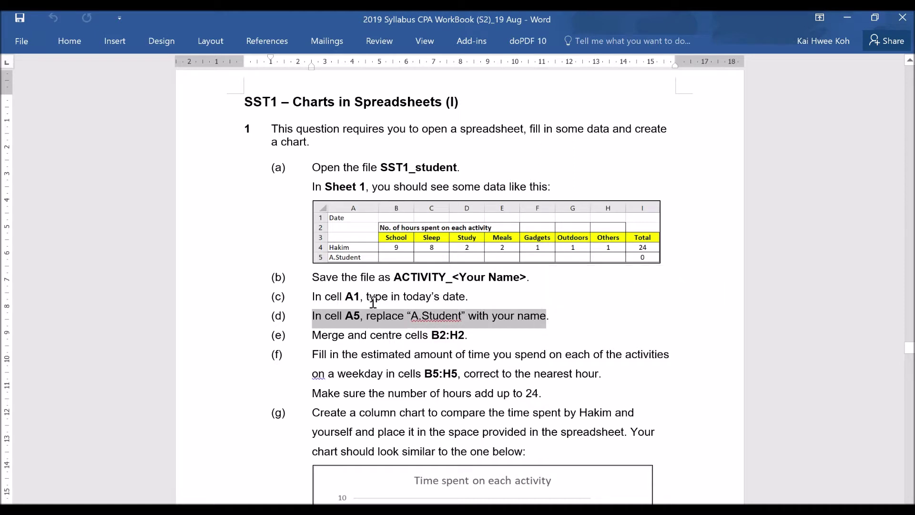
pyautogui.hotkey('alt', 'Tab')
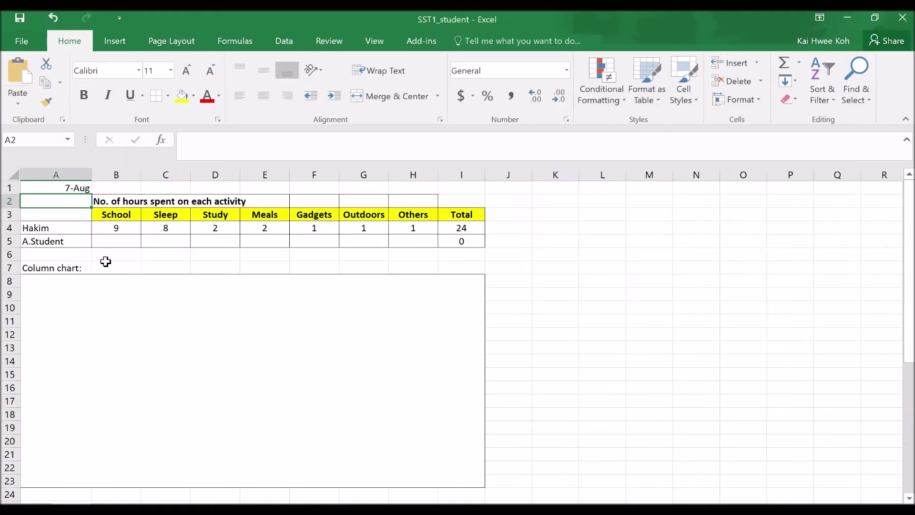
pyautogui.click(52, 243)
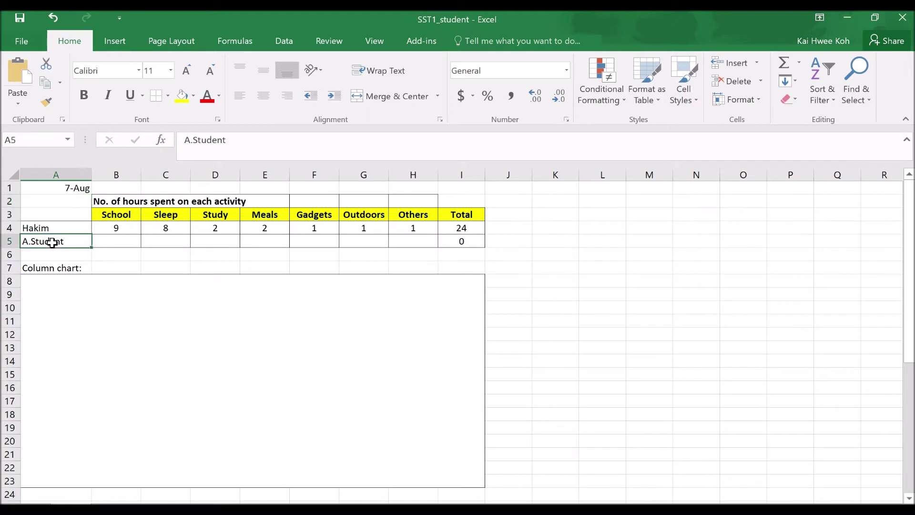
pyautogui.click(233, 138)
pyautogui.press('BackSpace')
pyautogui.press('BackSpace')
pyautogui.press('BackSpace')
pyautogui.press('BackSpace')
pyautogui.press('BackSpace')
pyautogui.press('BackSpace')
pyautogui.press('BackSpace')
pyautogui.press('BackSpace')
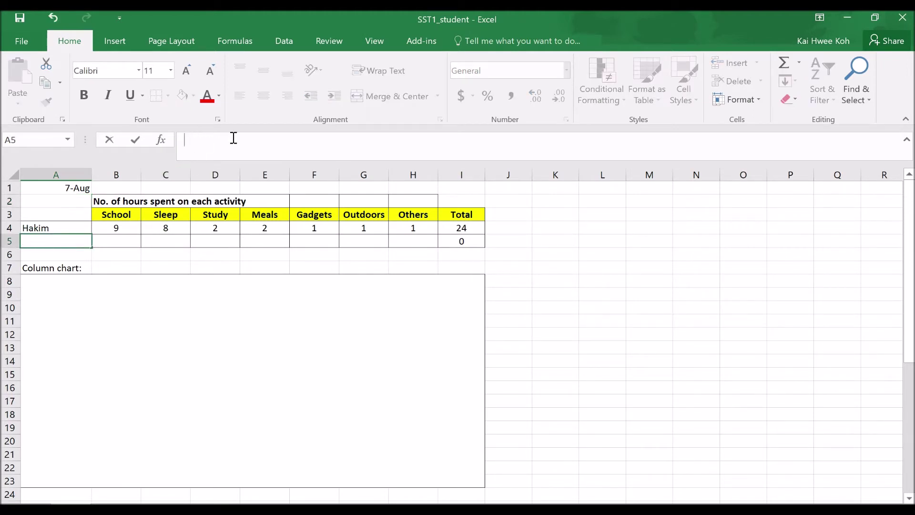
pyautogui.write('Mr Koh')
pyautogui.click(122, 265)
# Step: Check task (e) in the Word worksheet and merge and centre cells B2:H2 in the Excel sheet
pyautogui.hotkey('alt', 'Tab')
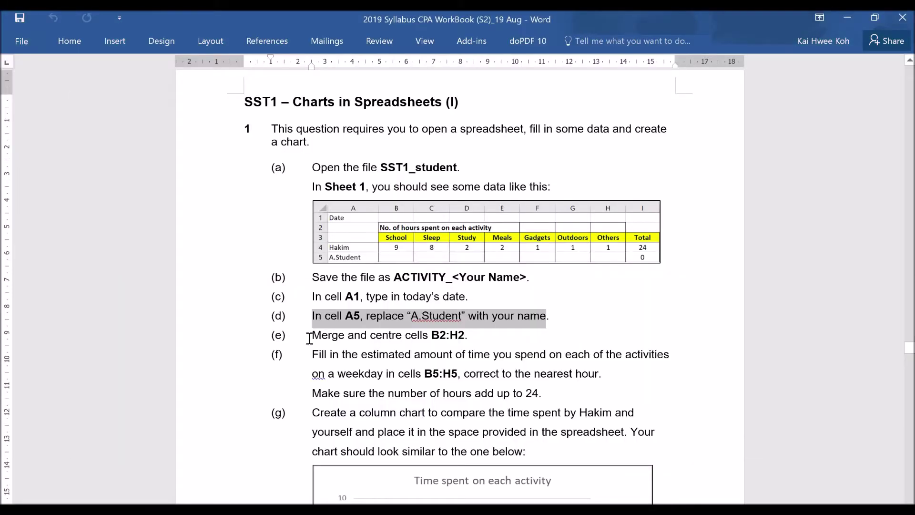
pyautogui.moveTo(311, 336); pyautogui.dragTo(465, 339)
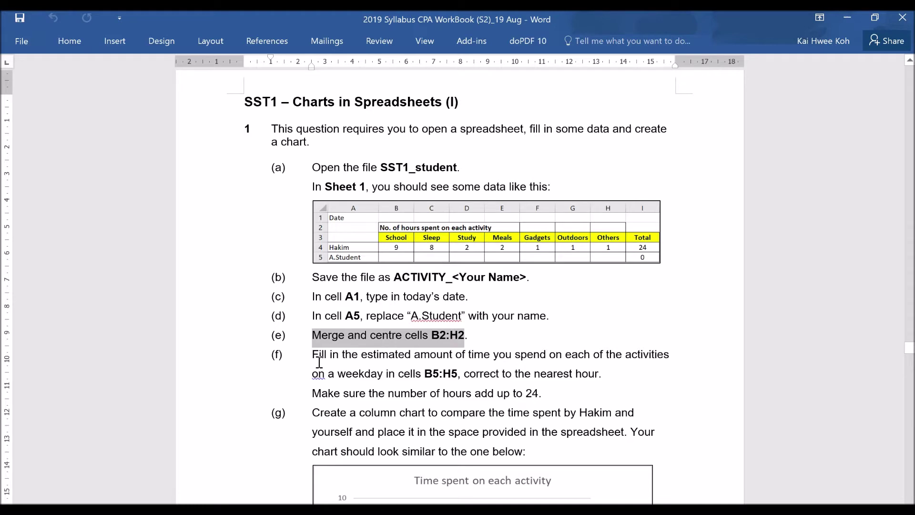
pyautogui.hotkey('alt', 'Tab')
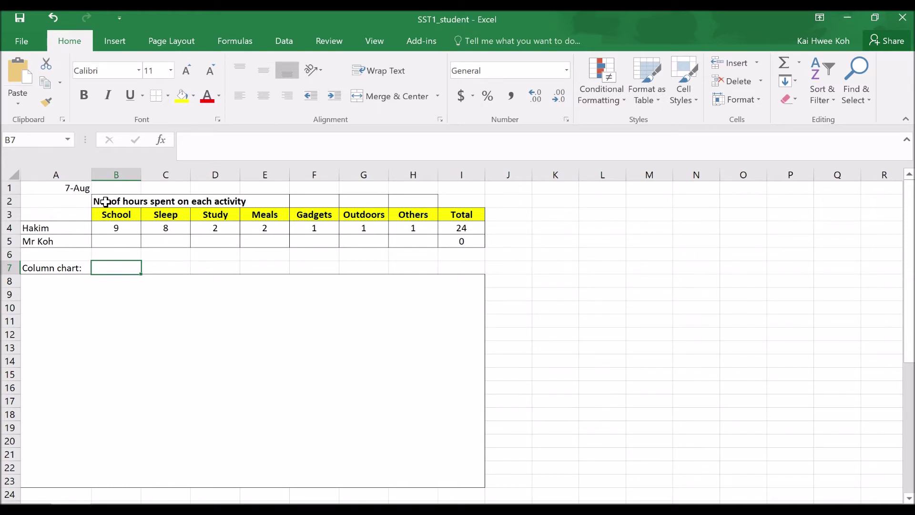
pyautogui.click(105, 200)
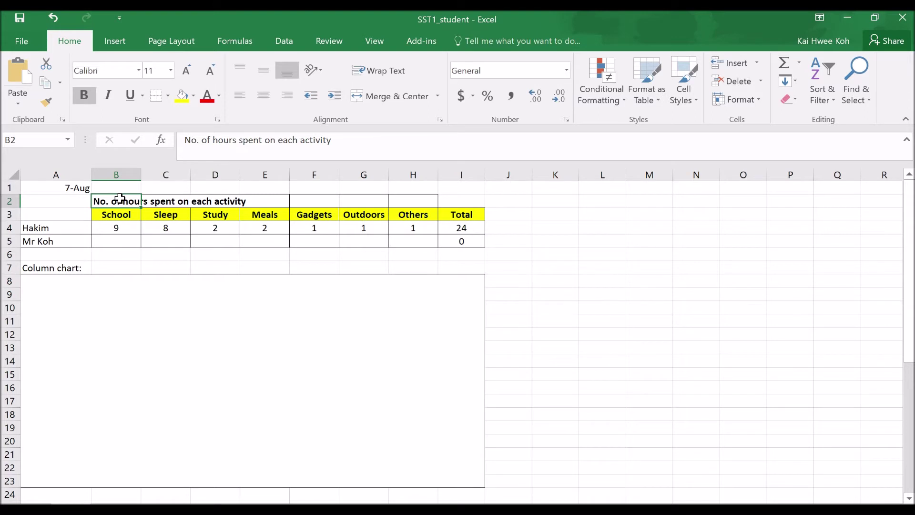
pyautogui.moveTo(119, 198); pyautogui.dragTo(401, 205)
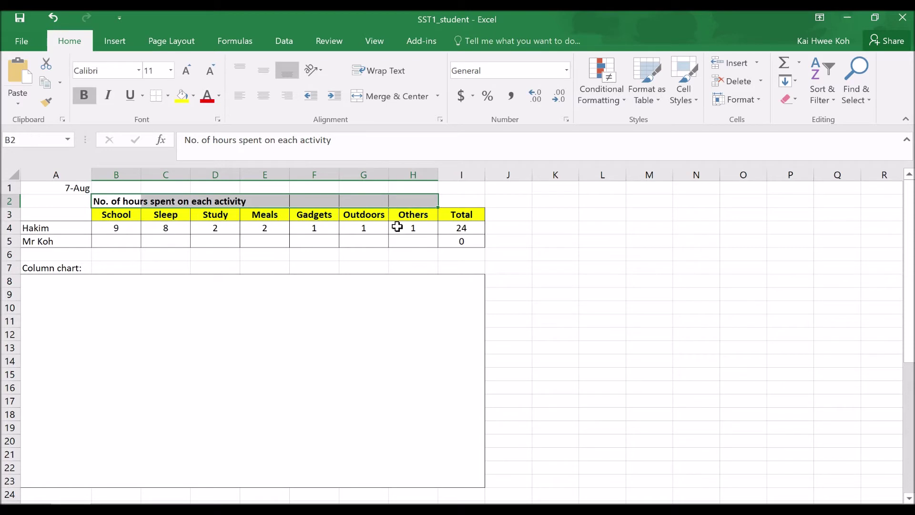
pyautogui.click(394, 96)
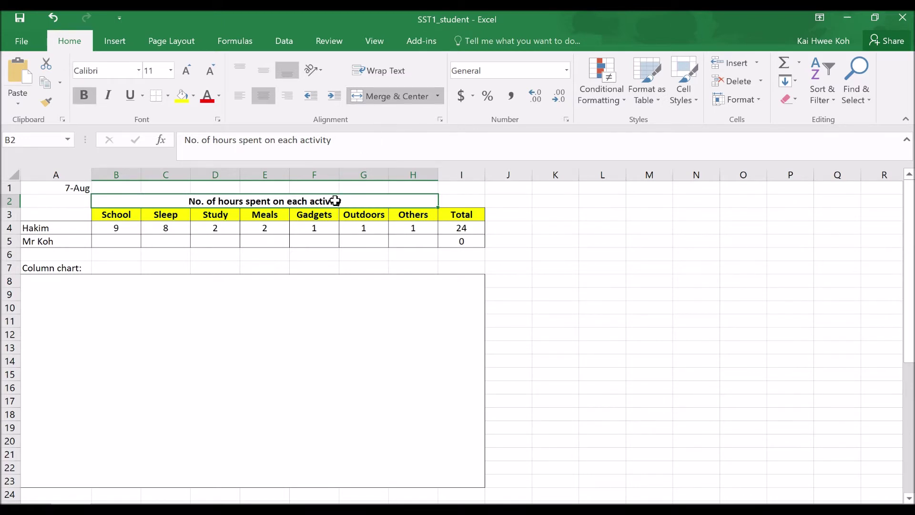
# Step: Examine task (f) and the sample column chart in the Word worksheet, and locate the range B5:H5 in the Excel sheet
pyautogui.hotkey('alt', 'Tab')
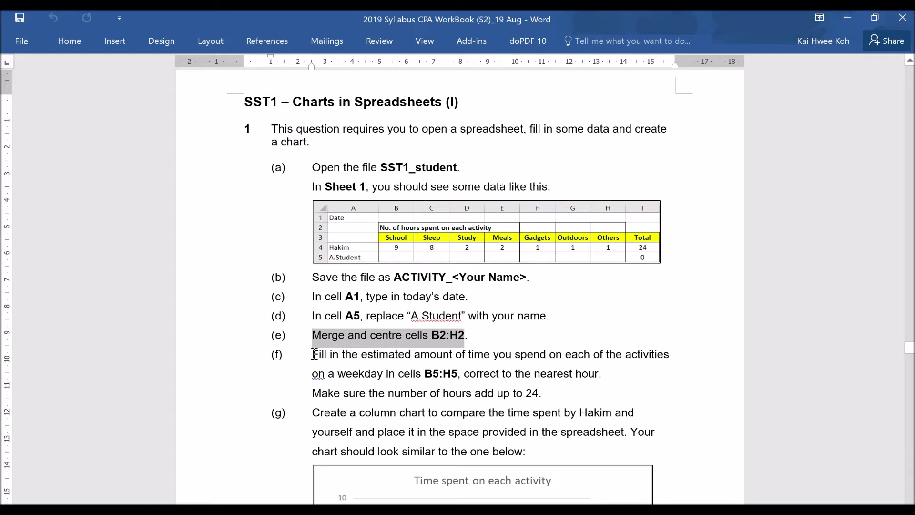
pyautogui.moveTo(330, 359); pyautogui.dragTo(540, 393)
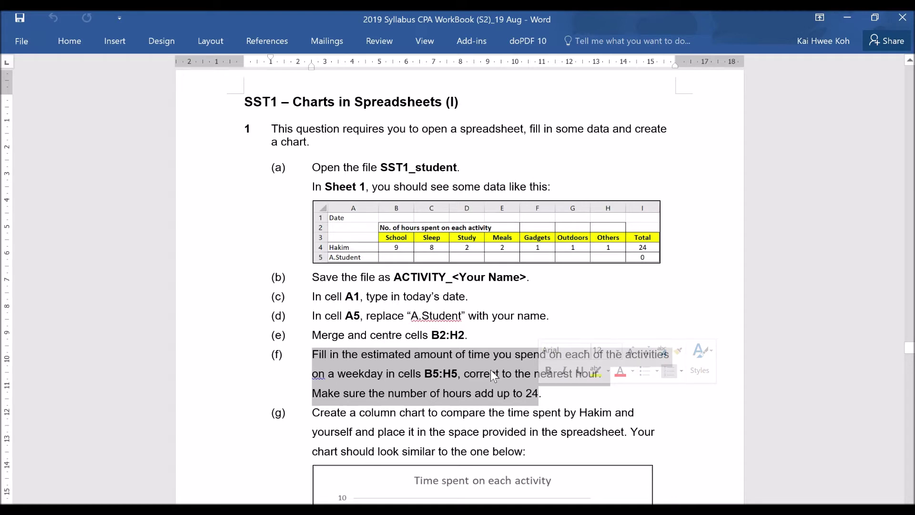
pyautogui.hotkey('alt', 'Tab')
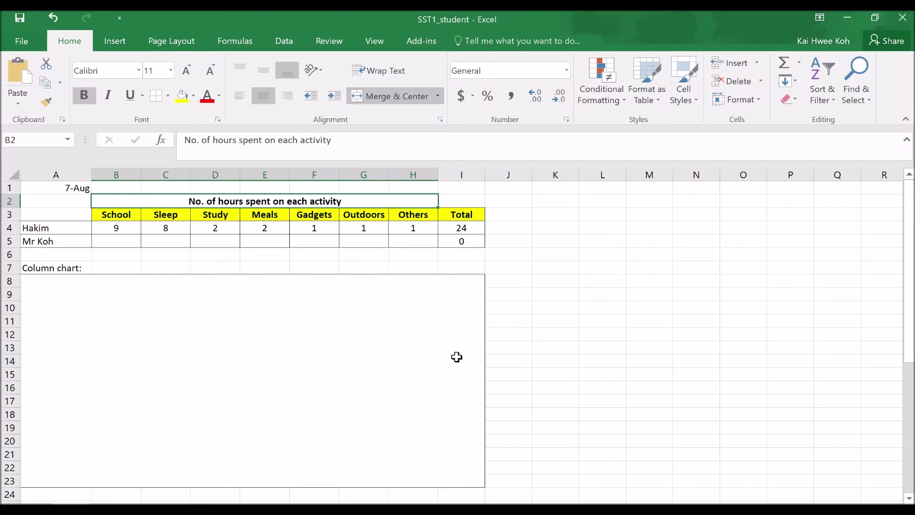
pyautogui.click(123, 242)
pyautogui.moveTo(123, 242); pyautogui.dragTo(410, 244)
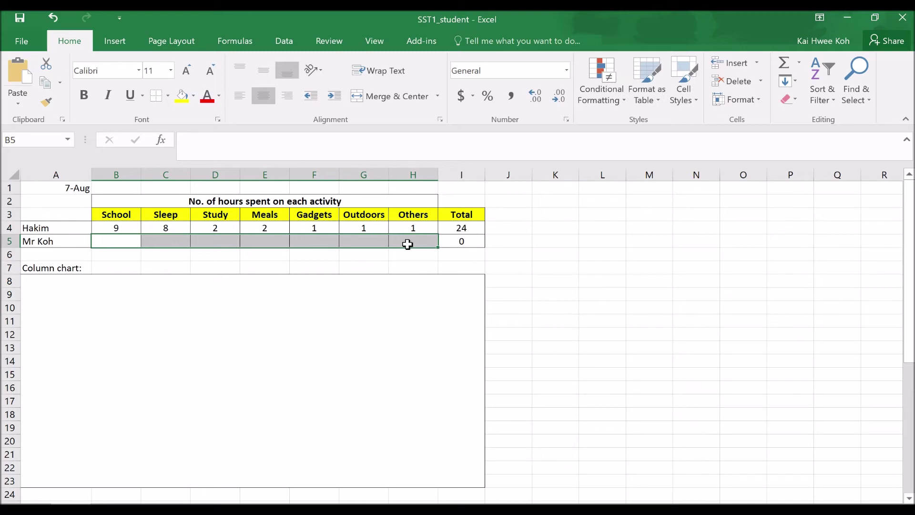
pyautogui.hotkey('alt', 'Tab')
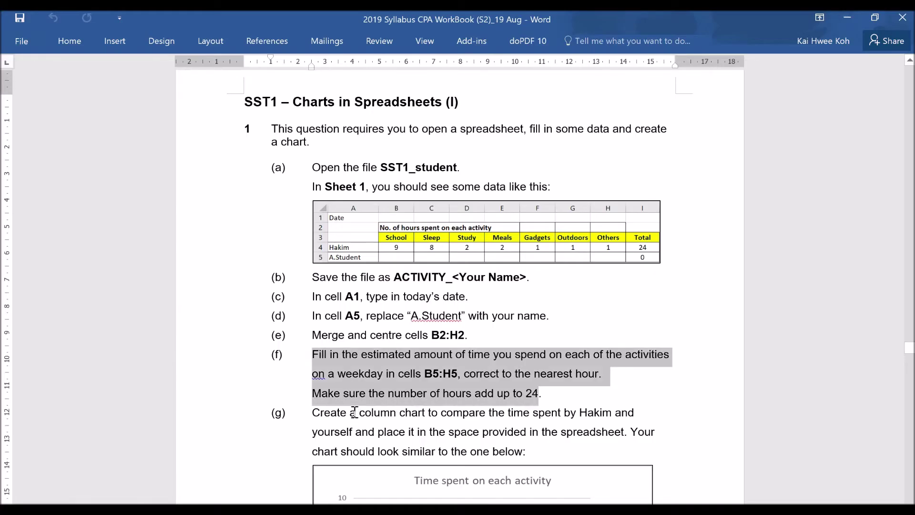
pyautogui.scroll(-5, 355, 411)
pyautogui.scroll(-1, 354, 411)
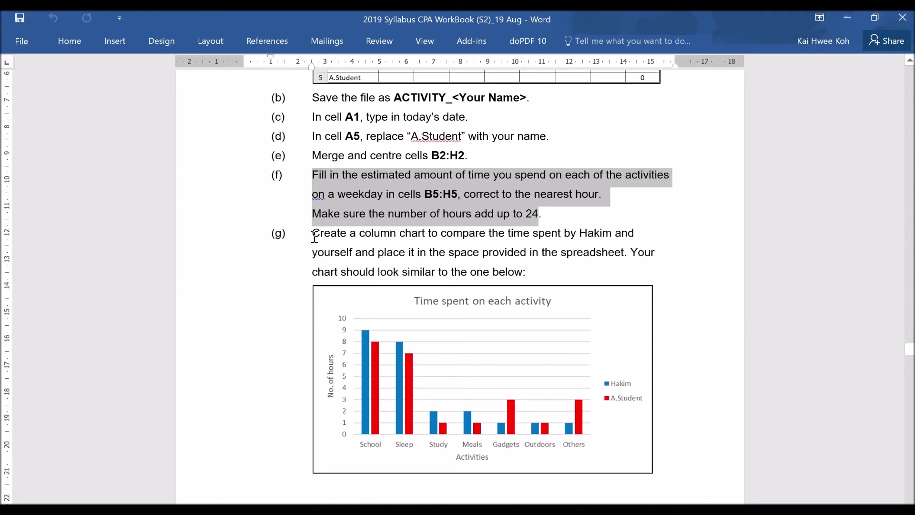
pyautogui.hotkey('alt', 'Tab')
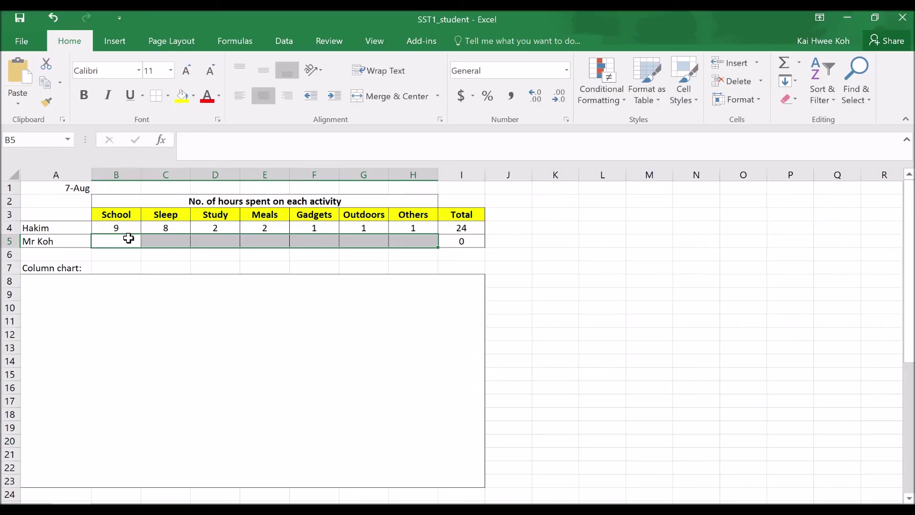
# Step: Fill the student's activity hours into cells B5:H5 as 8, 7, 3, 2, 2, 1 and 1
pyautogui.click(129, 238)
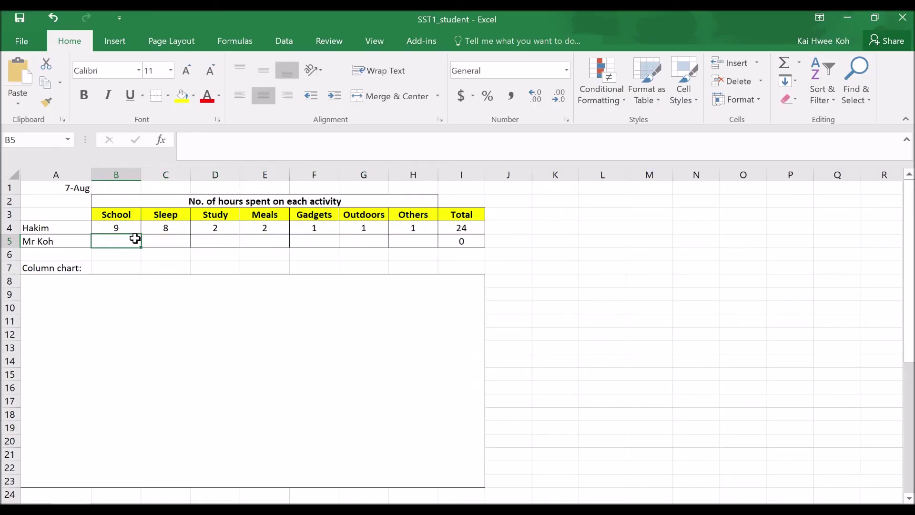
pyautogui.write('8')
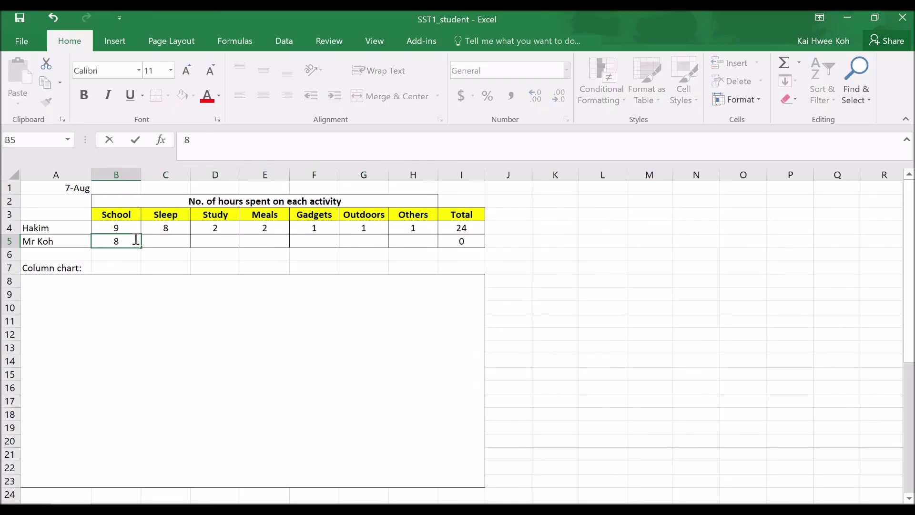
pyautogui.press('Tab')
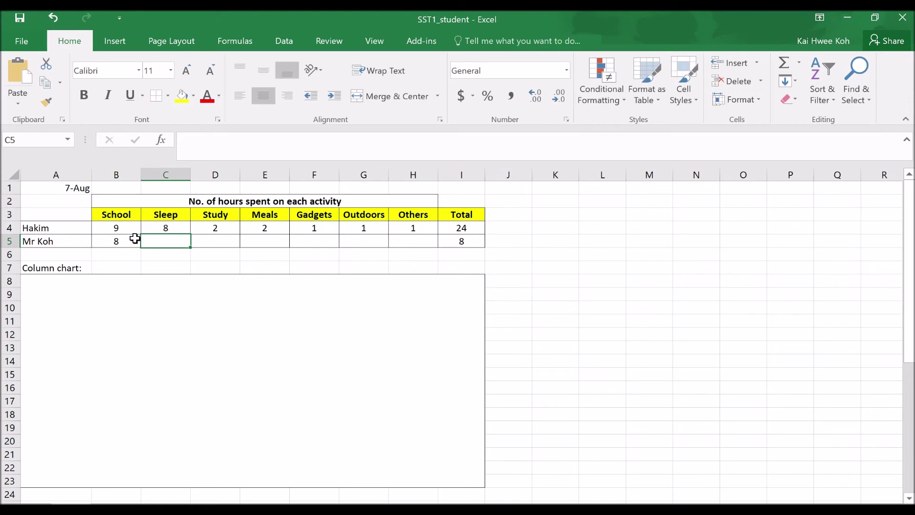
pyautogui.write('7')
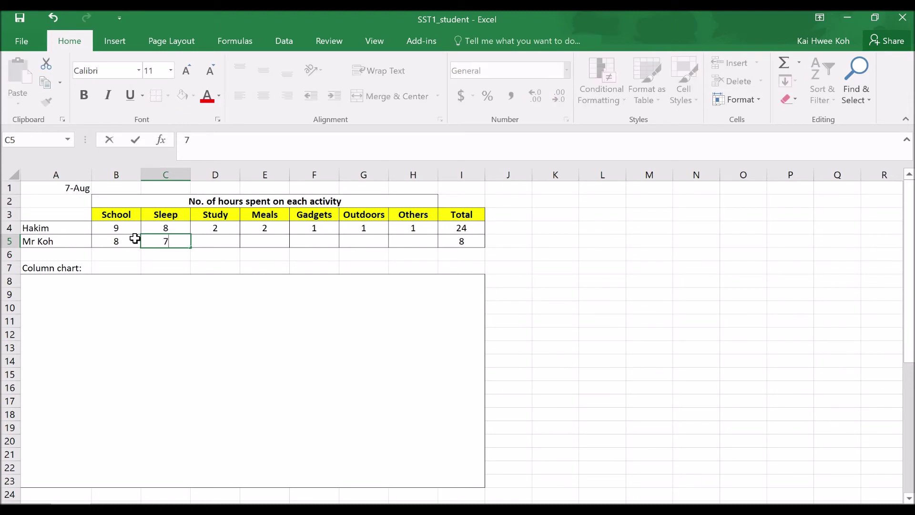
pyautogui.press('Tab')
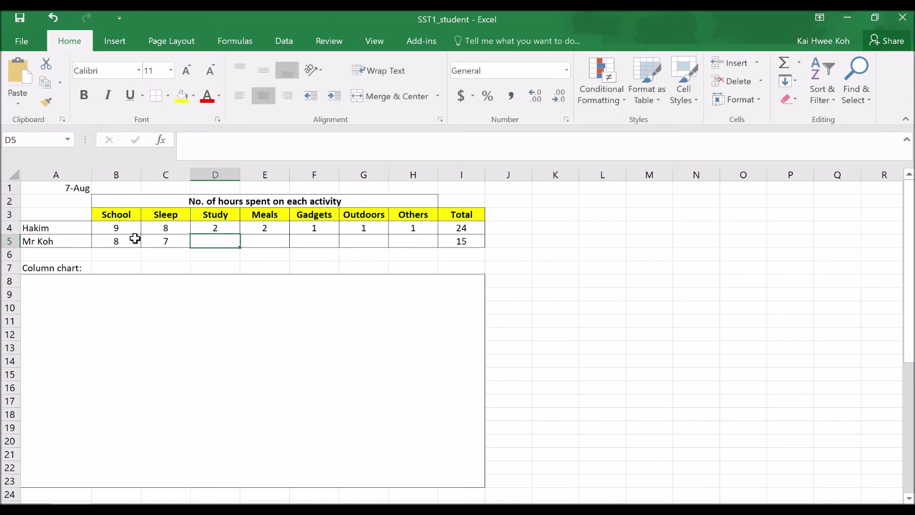
pyautogui.write('3')
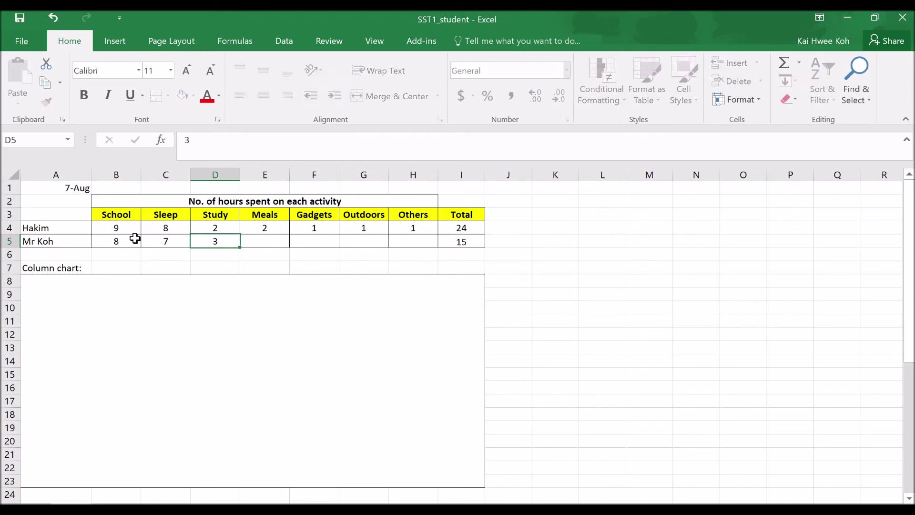
pyautogui.press('Tab')
pyautogui.write('2')
pyautogui.press('Tab')
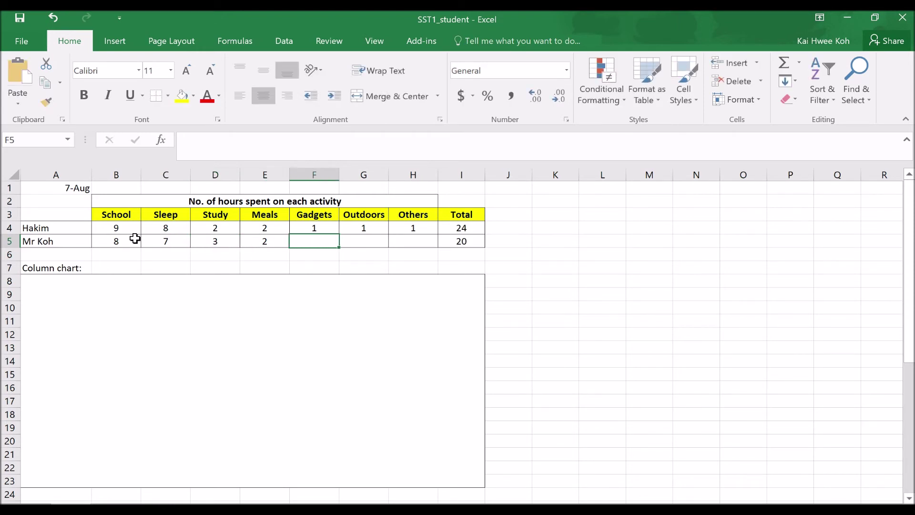
pyautogui.write('2')
pyautogui.press('Tab')
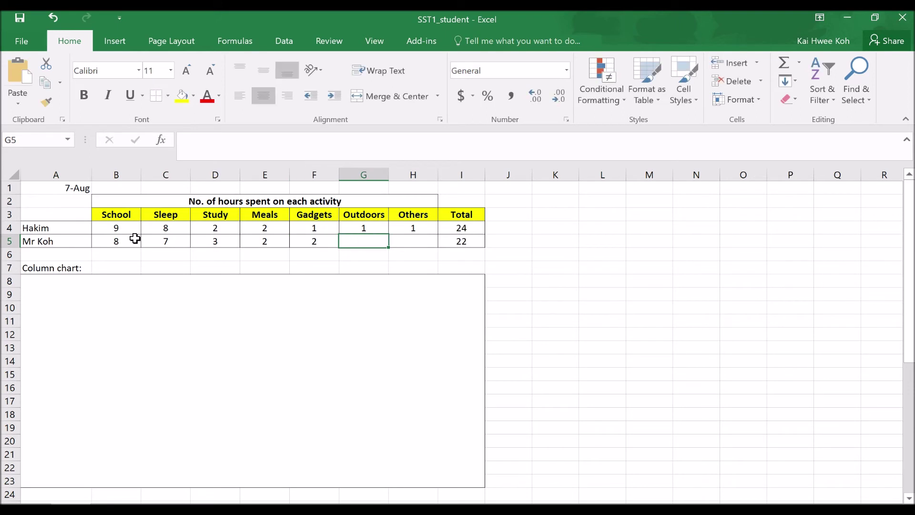
pyautogui.write('1')
pyautogui.press('Tab')
pyautogui.write('1')
pyautogui.hotkey('ctrl', 'Return')
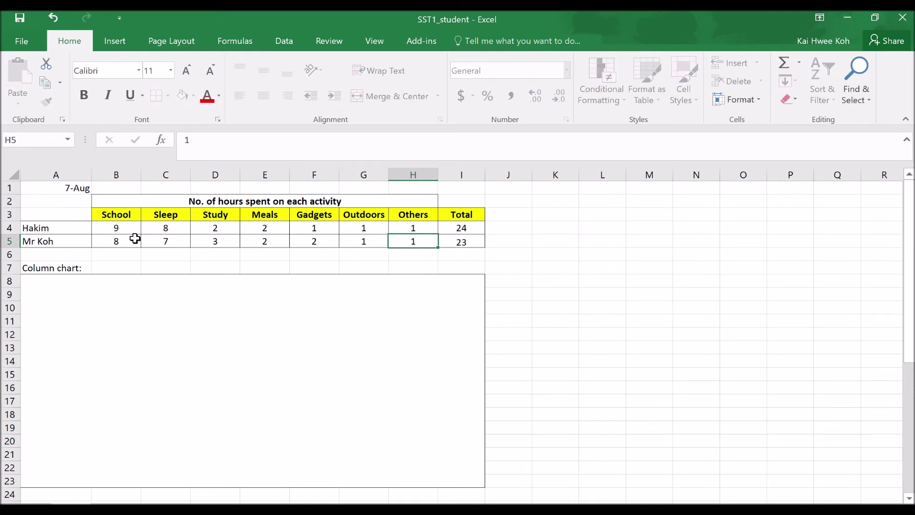
pyautogui.press('Left')
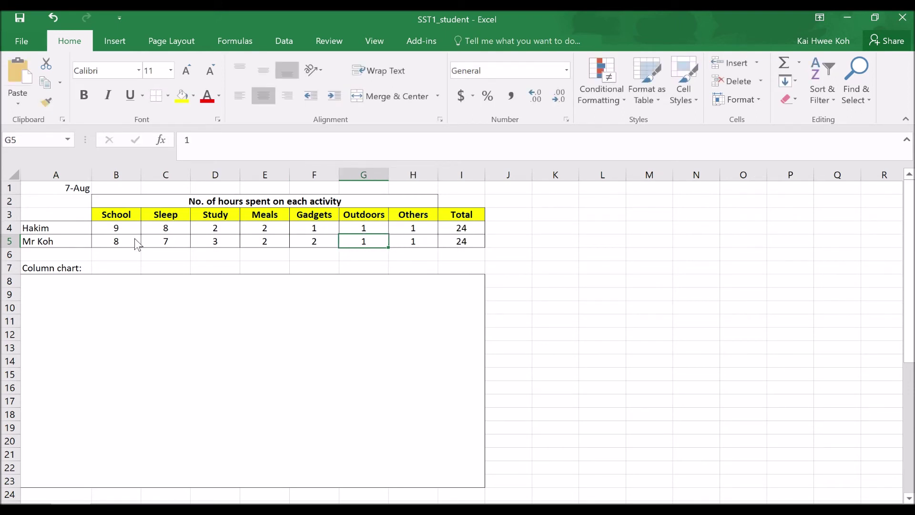
# Step: Check task (g) in the Word worksheet and insert a 2-D clustered column chart from range A2:H5 in the Excel sheet
pyautogui.hotkey('alt', 'Tab')
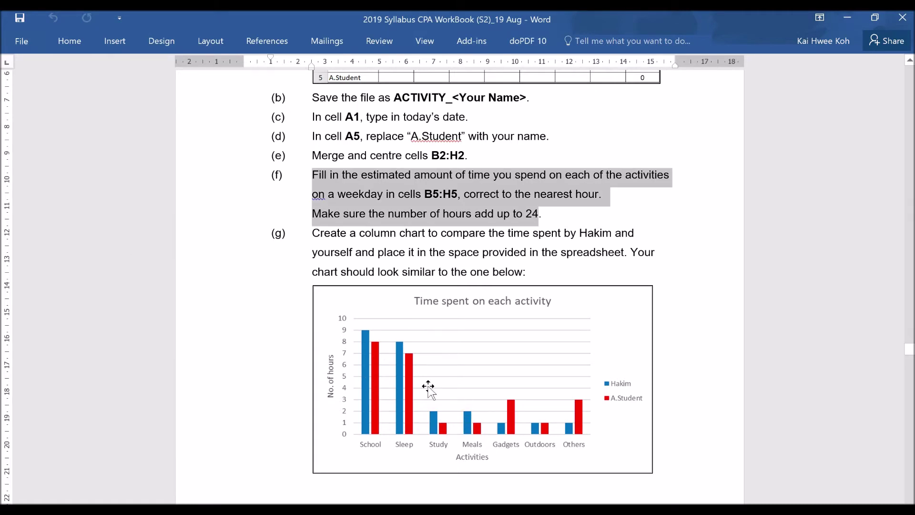
pyautogui.hotkey('alt', 'Tab')
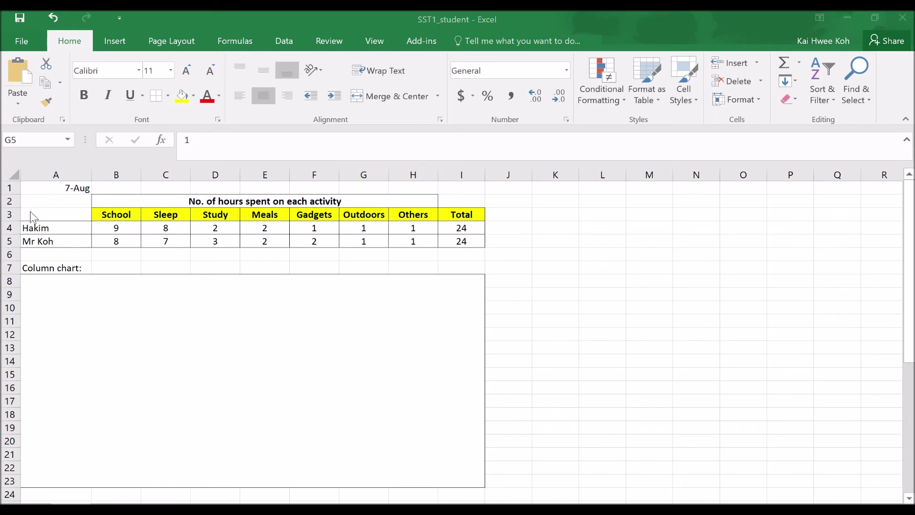
pyautogui.hotkey('alt', 'Tab')
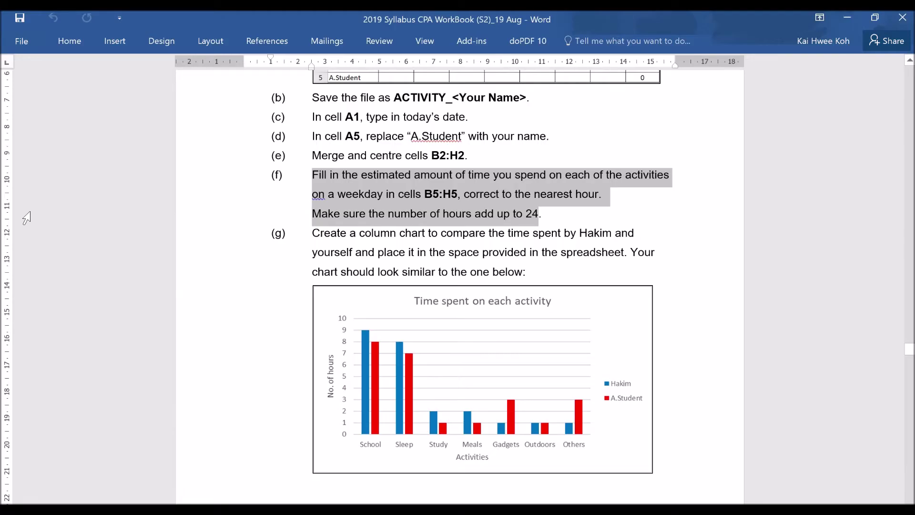
pyautogui.hotkey('alt', 'Tab')
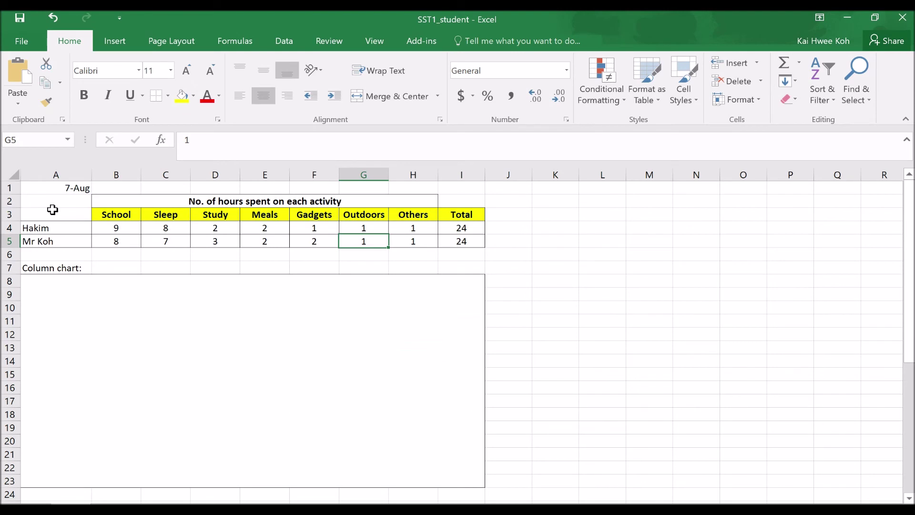
pyautogui.moveTo(42, 204); pyautogui.dragTo(380, 238)
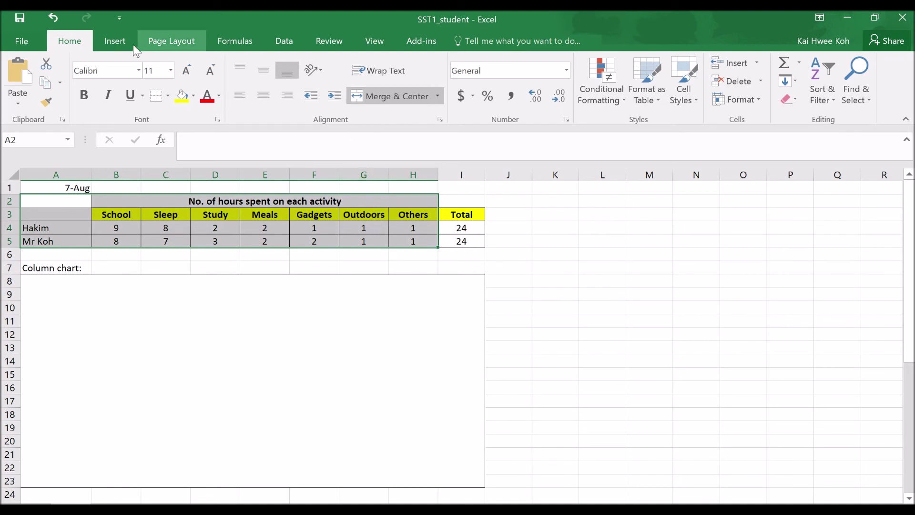
pyautogui.click(116, 42)
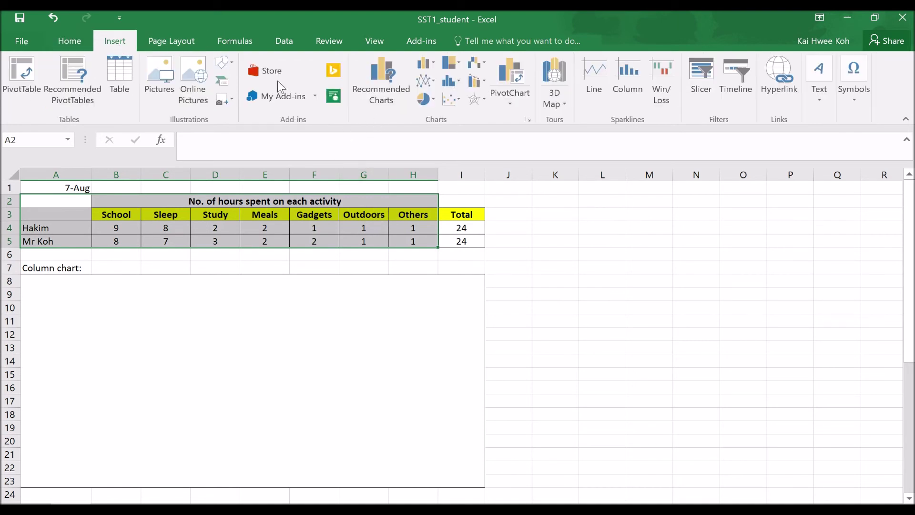
pyautogui.click(431, 64)
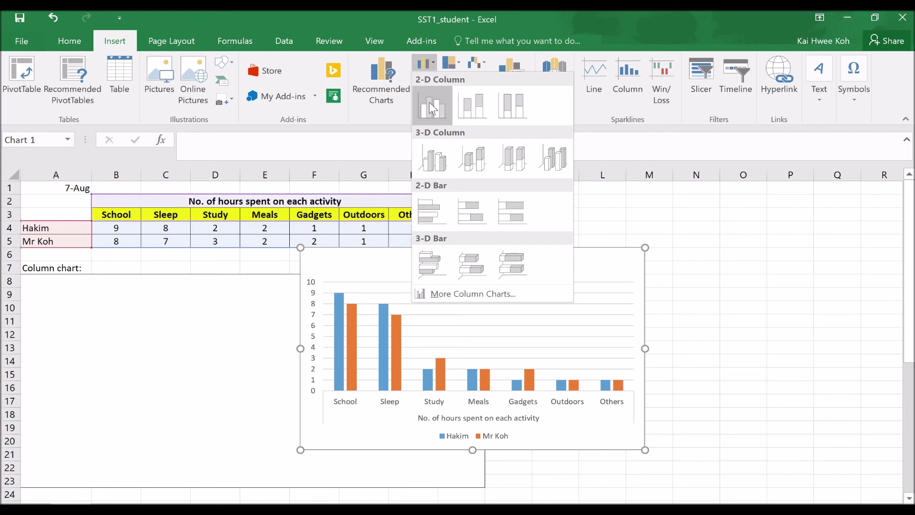
pyautogui.click(432, 108)
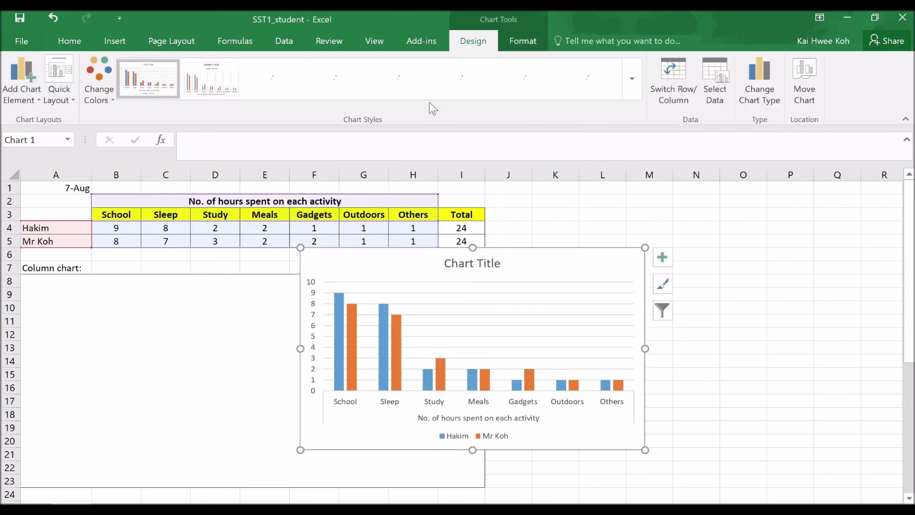
# Step: Check the sample chart's title in the Word worksheet and change the Excel chart's title to "Time Spent on Each Activity"
pyautogui.click(472, 262)
pyautogui.hotkey('alt', 'Tab')
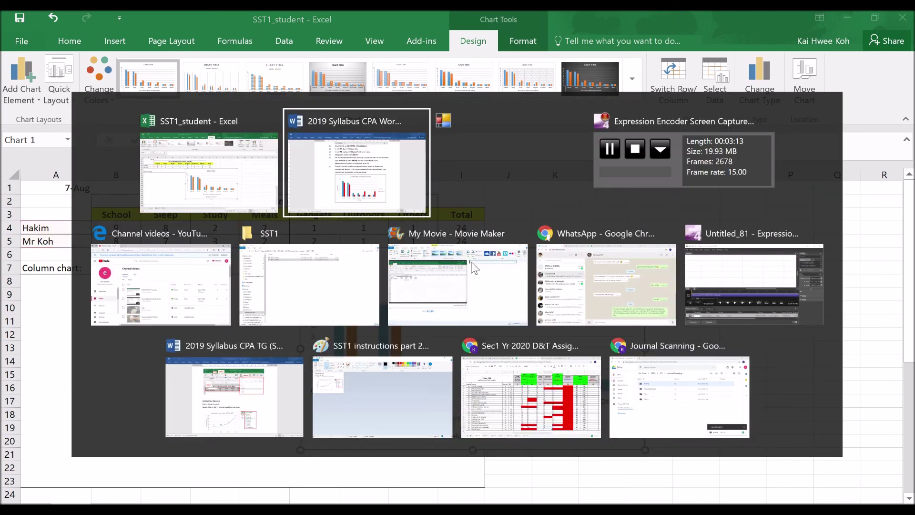
pyautogui.hotkey('alt', 'Tab')
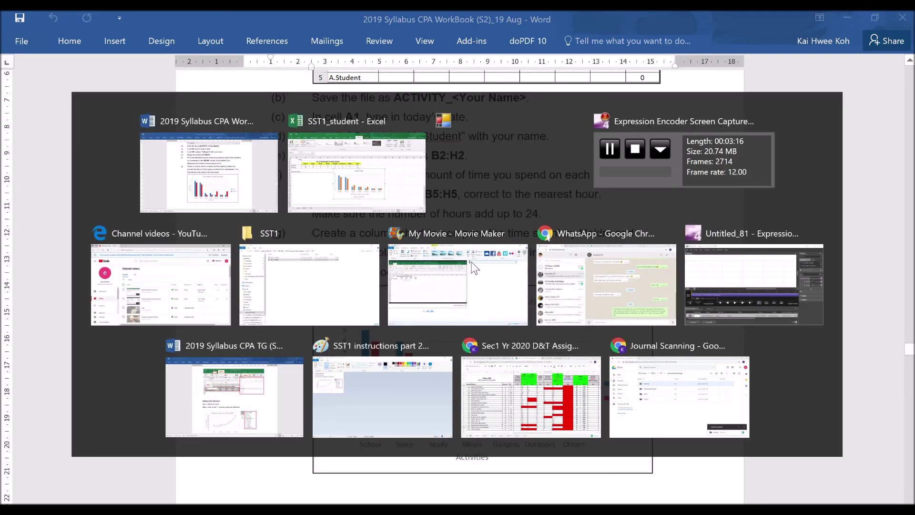
pyautogui.moveTo(445, 262); pyautogui.dragTo(498, 269)
pyautogui.write('Ti')
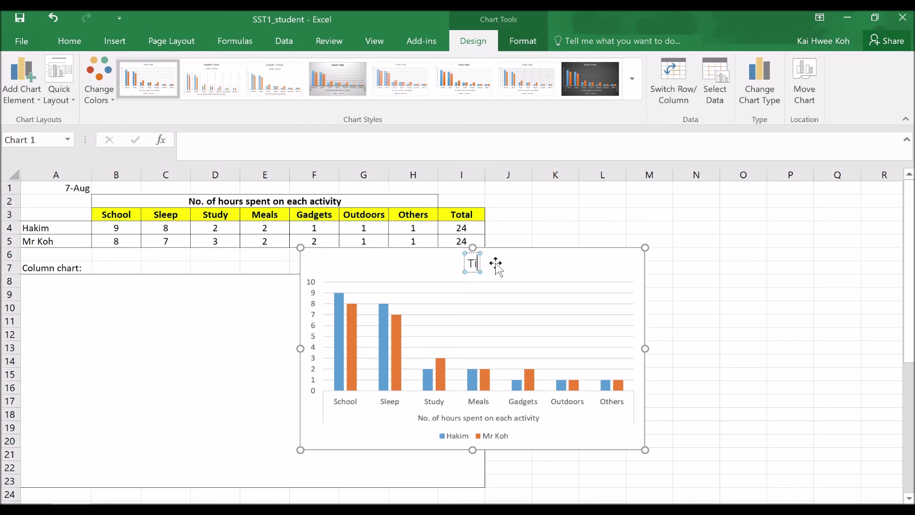
pyautogui.write('me Spent on Eac')
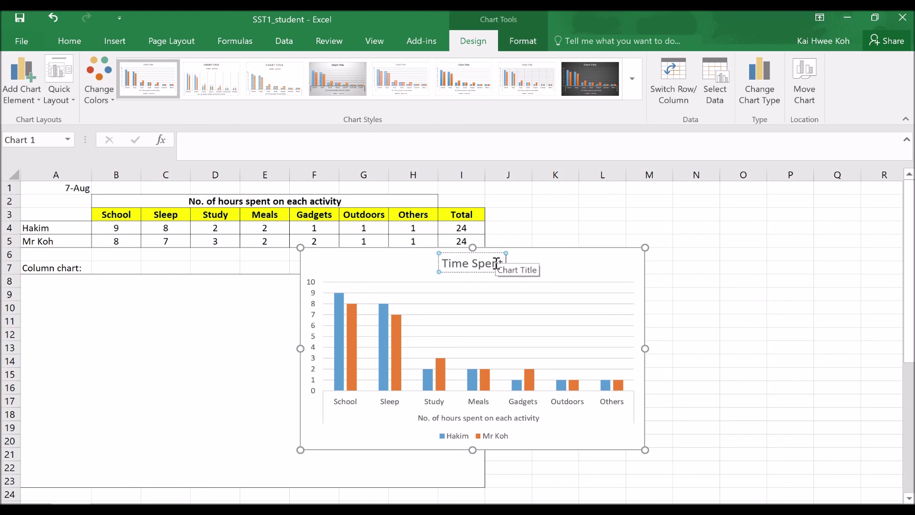
pyautogui.write('h')
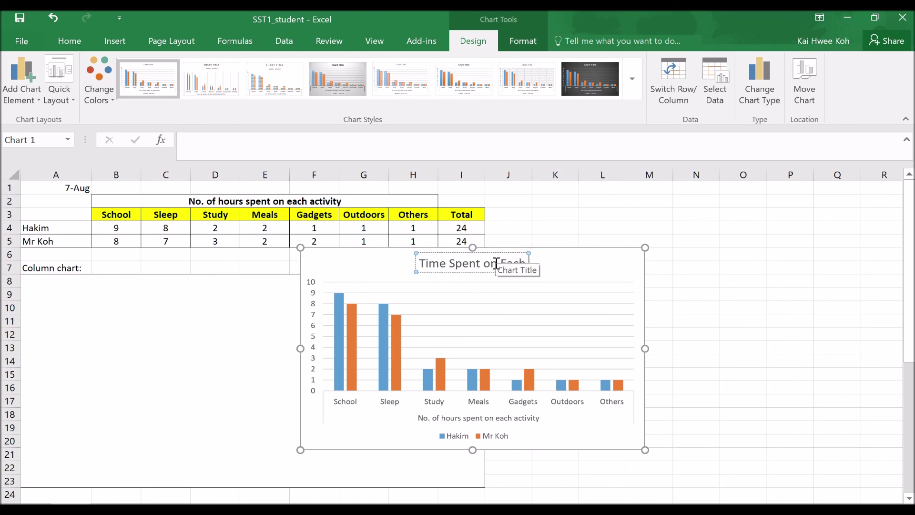
pyautogui.write(' Activity')
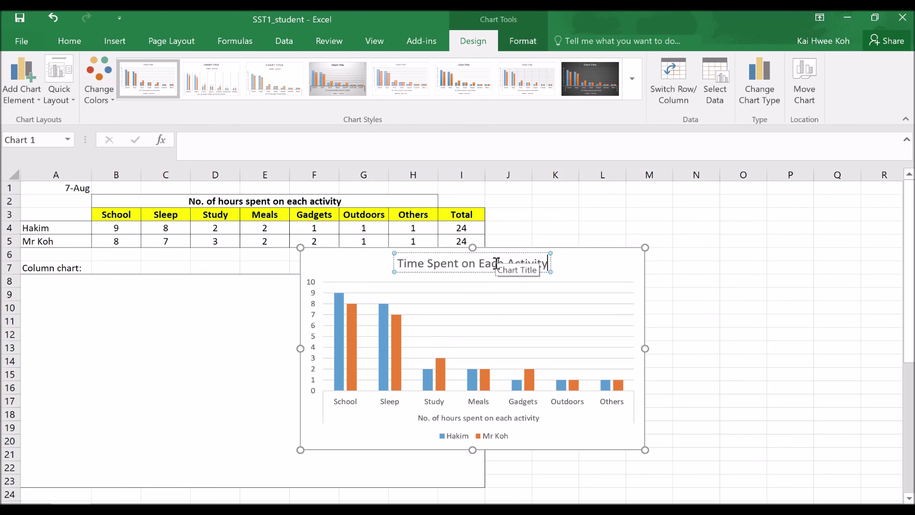
pyautogui.click(618, 270)
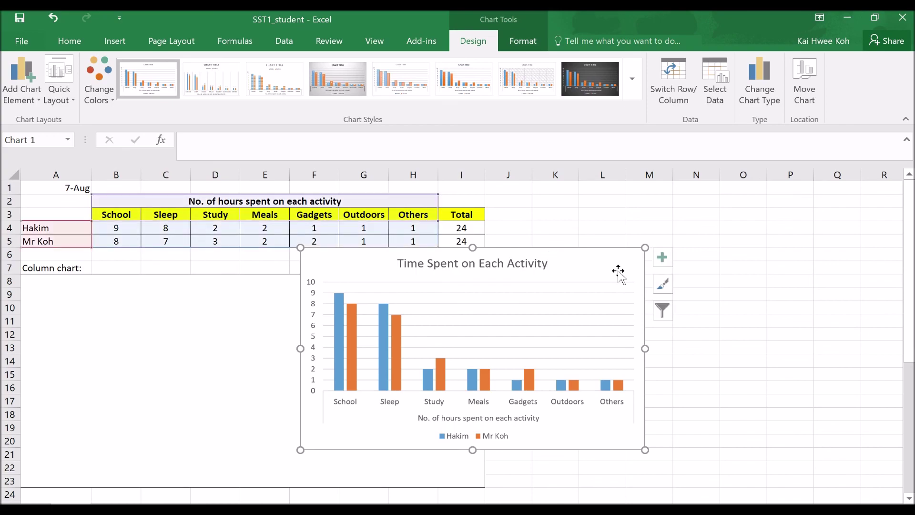
# Step: Compare the Excel chart with the sample chart in the Word worksheet and select the Excel chart's horizontal axis
pyautogui.hotkey('alt', 'Tab')
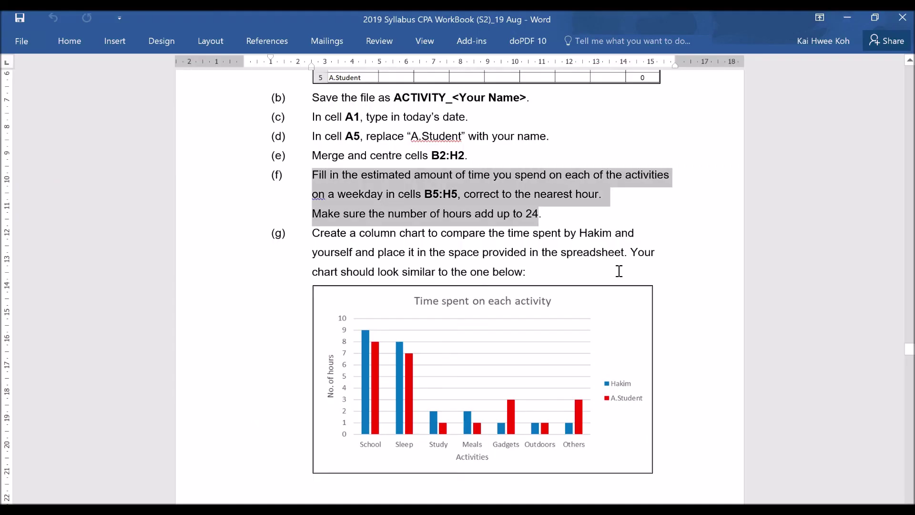
pyautogui.hotkey('alt', 'Tab')
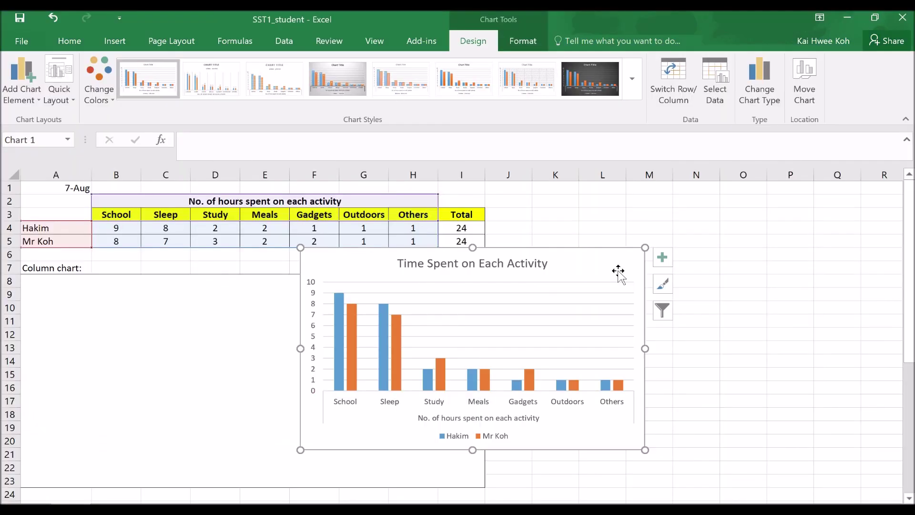
pyautogui.click(502, 420)
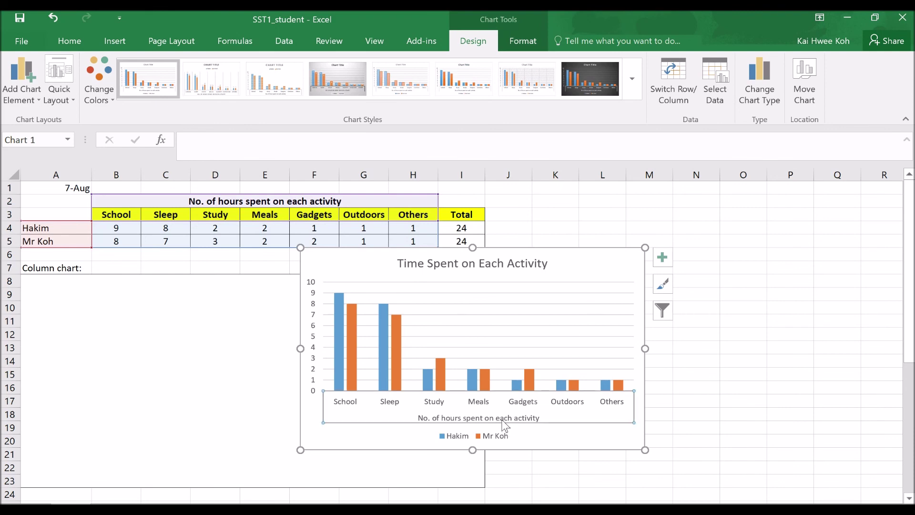